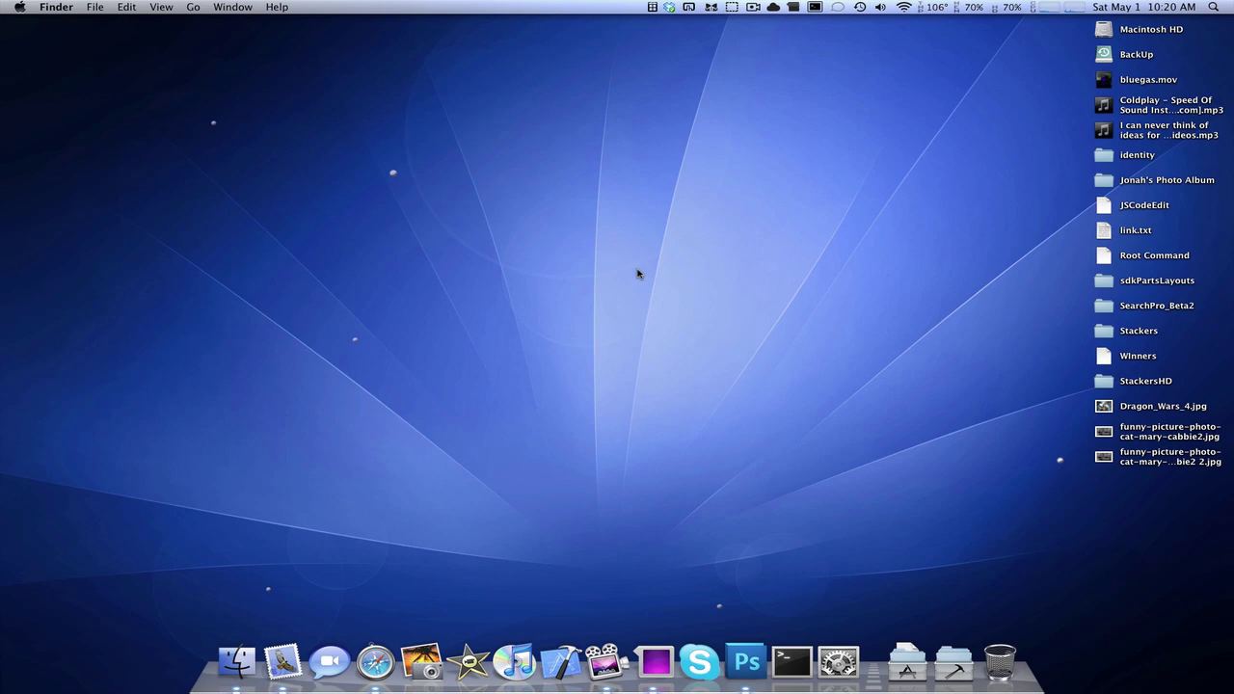
# Open funny-picture-photo-cat-mary-cabbie2.jpg from the desktop in Photoshop CS5 and centre its window
pyautogui.rightClick(1094, 442)
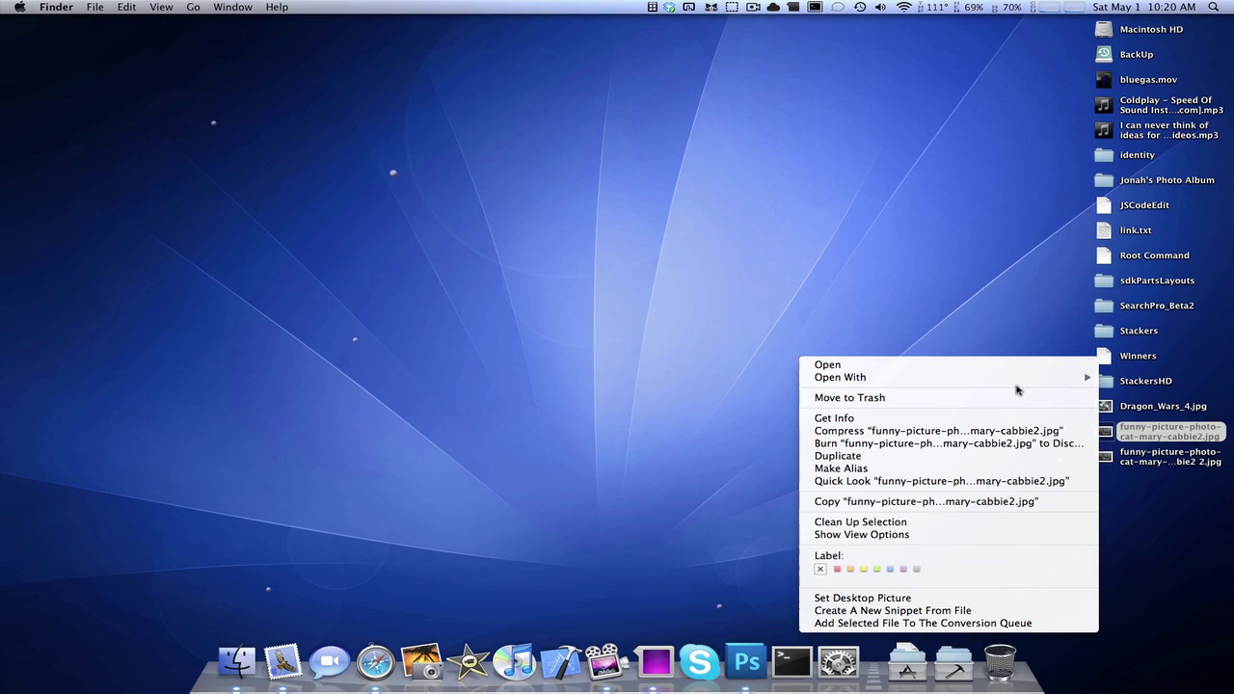
pyautogui.moveTo(926, 377)
pyautogui.click(515, 310)
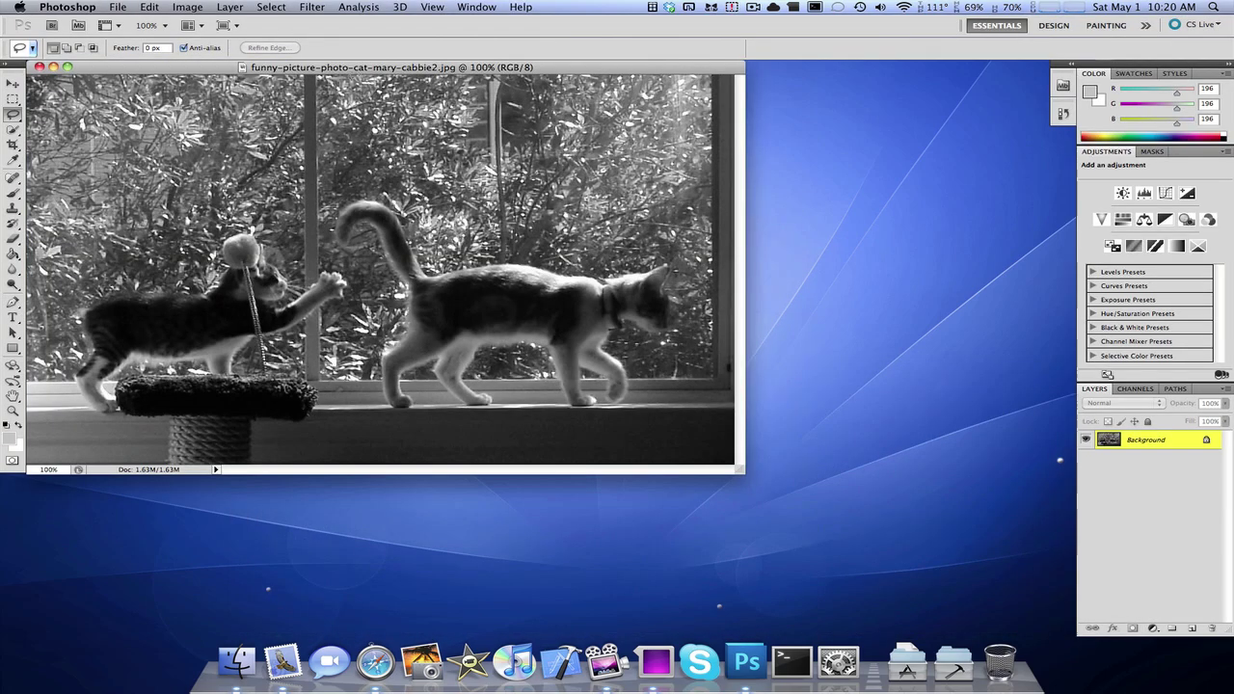
pyautogui.moveTo(355, 66); pyautogui.dragTo(535, 117)
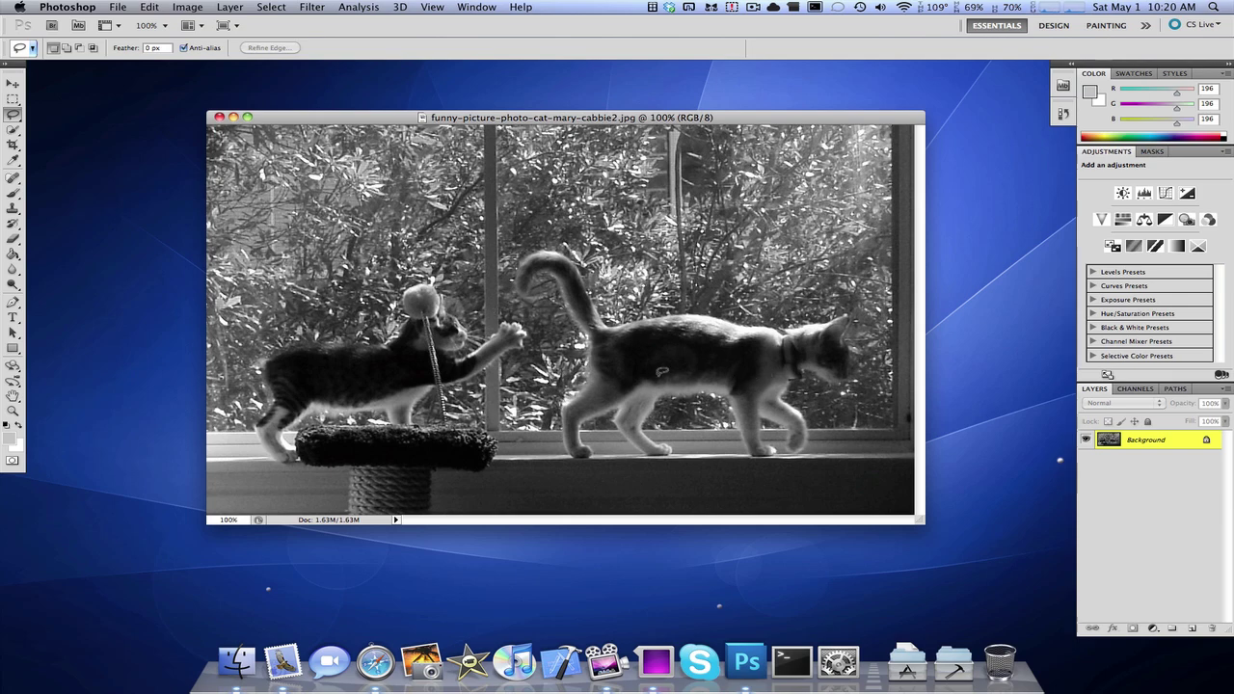
# Zoom in on the walking kitten's tail and place Pen tool anchor points around it
pyautogui.scroll(3, 662, 372)
pyautogui.scroll(2, 661, 372)
pyautogui.hscroll(-3, 662, 372)
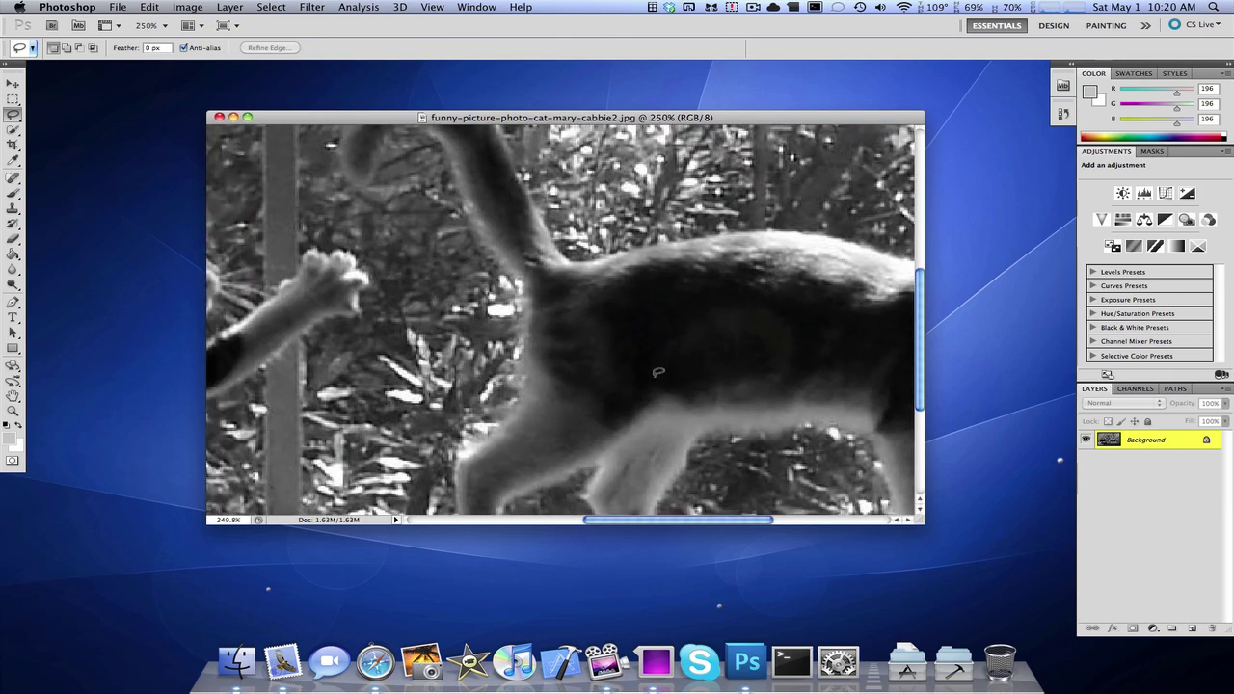
pyautogui.scroll(2, 657, 372)
pyautogui.hscroll(-2, 658, 373)
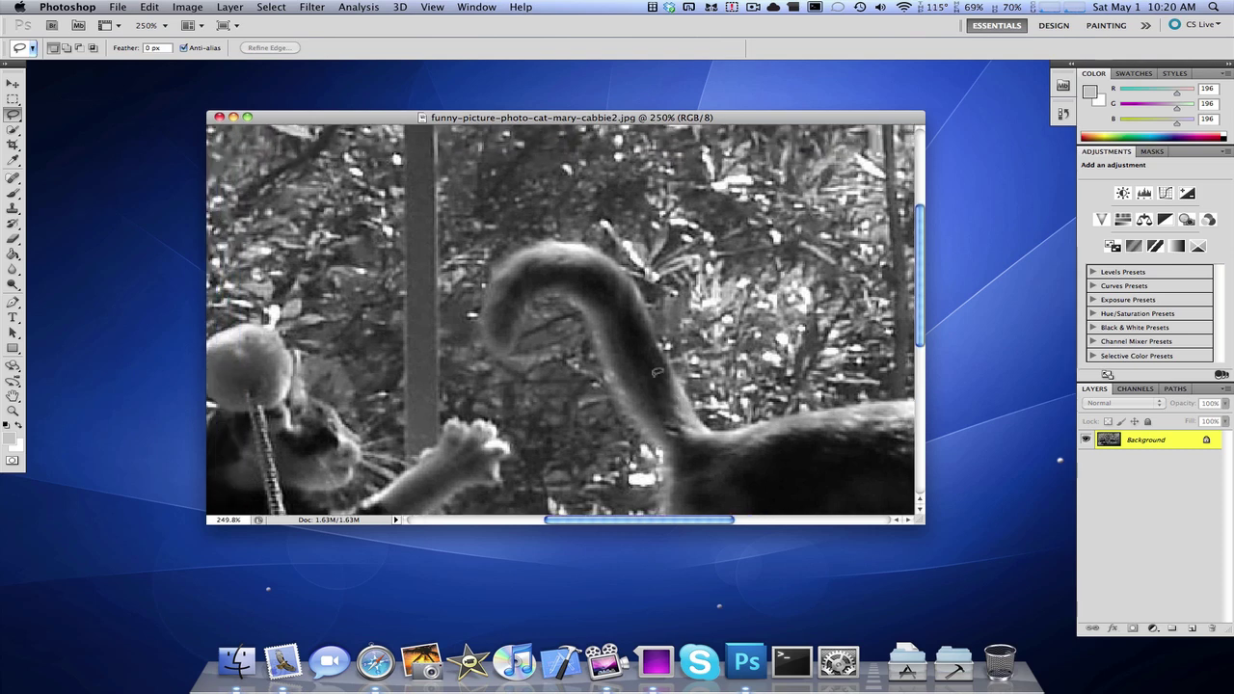
pyautogui.click(14, 303)
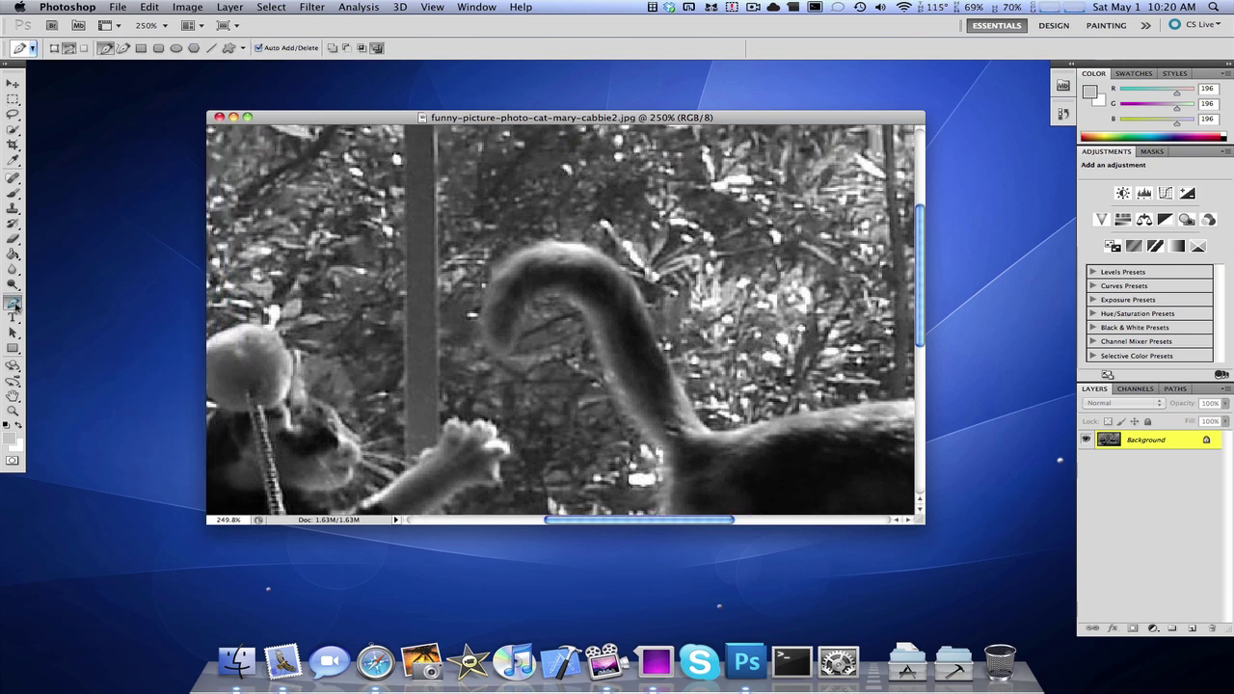
pyautogui.click(644, 448)
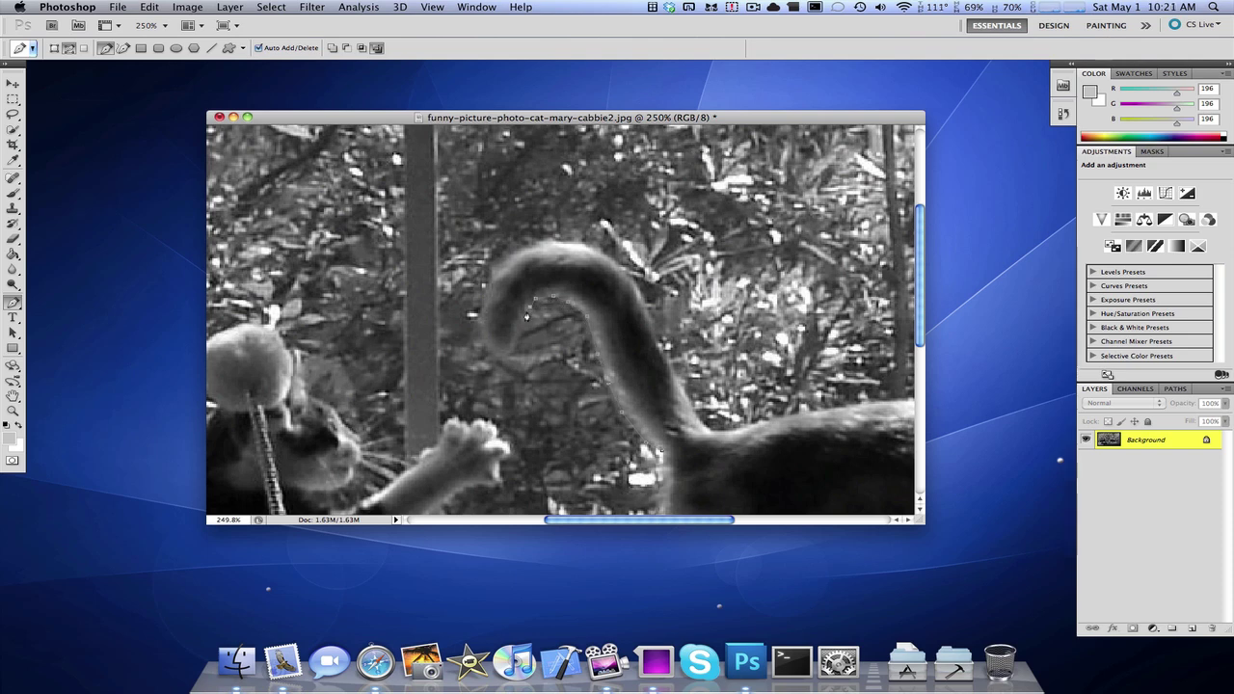
pyautogui.click(518, 344)
# Turn the tail path into a selection and copy the tail onto a new Layer 1
pyautogui.rightClick(657, 401)
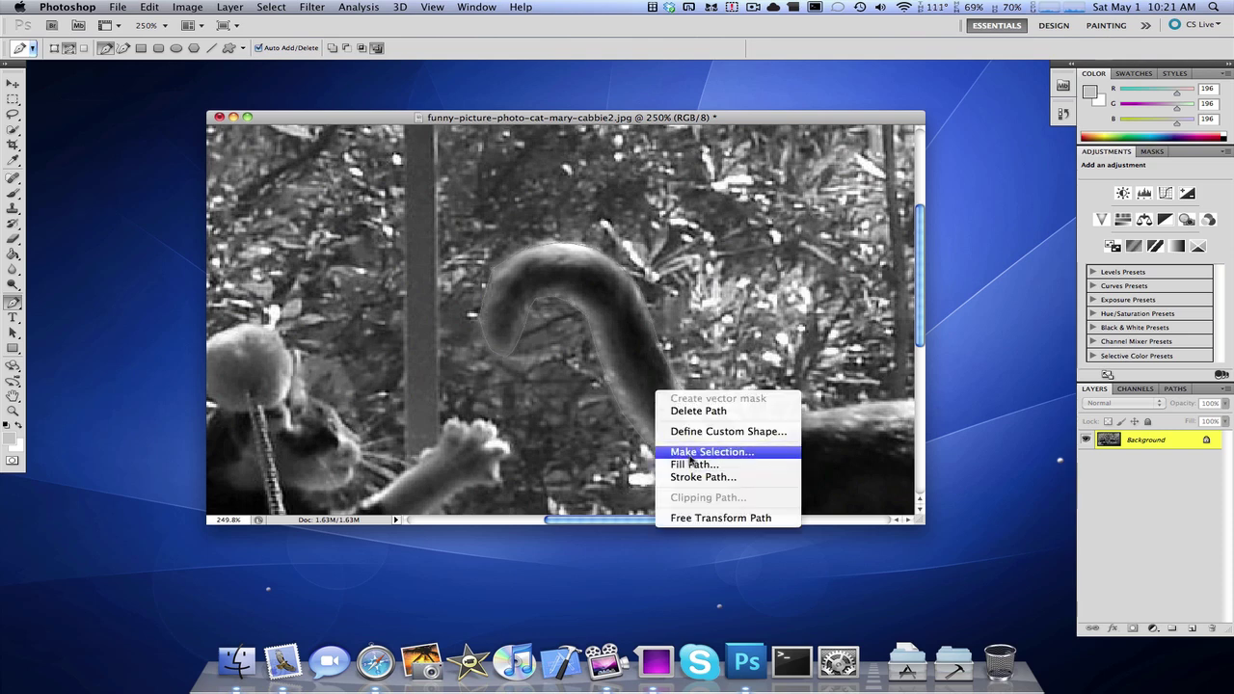
pyautogui.click(679, 451)
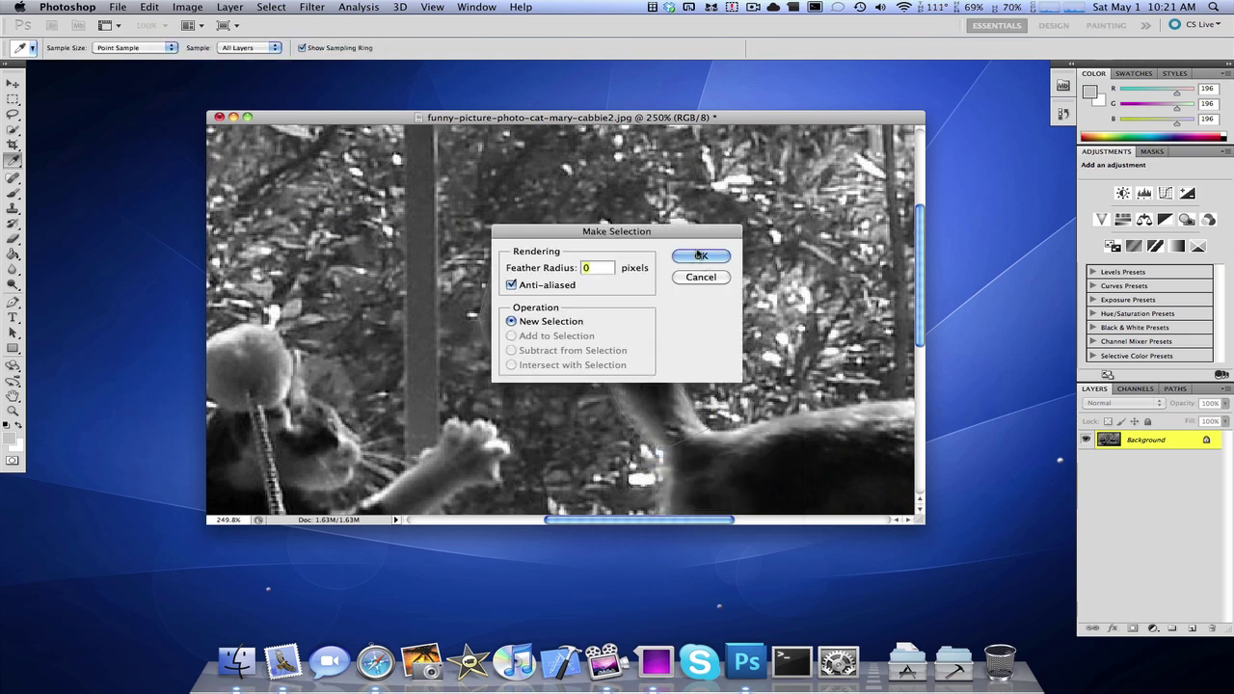
pyautogui.click(701, 256)
pyautogui.scroll(-5, 592, 287)
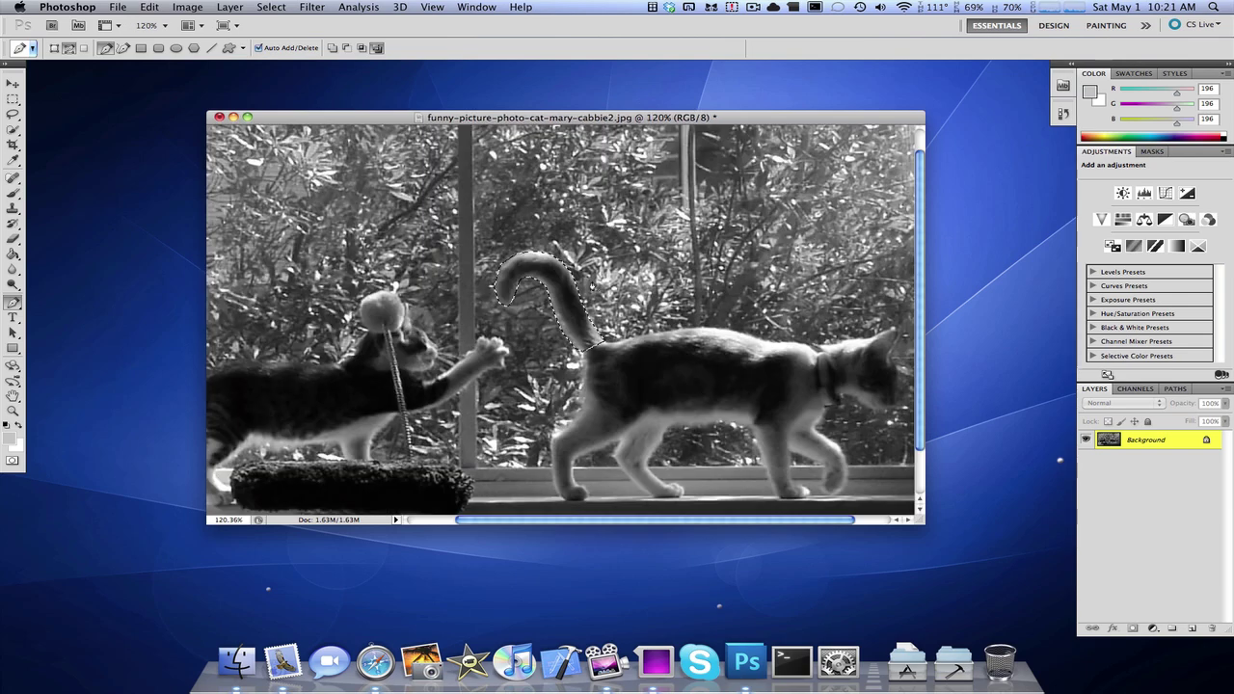
pyautogui.press('super+j')
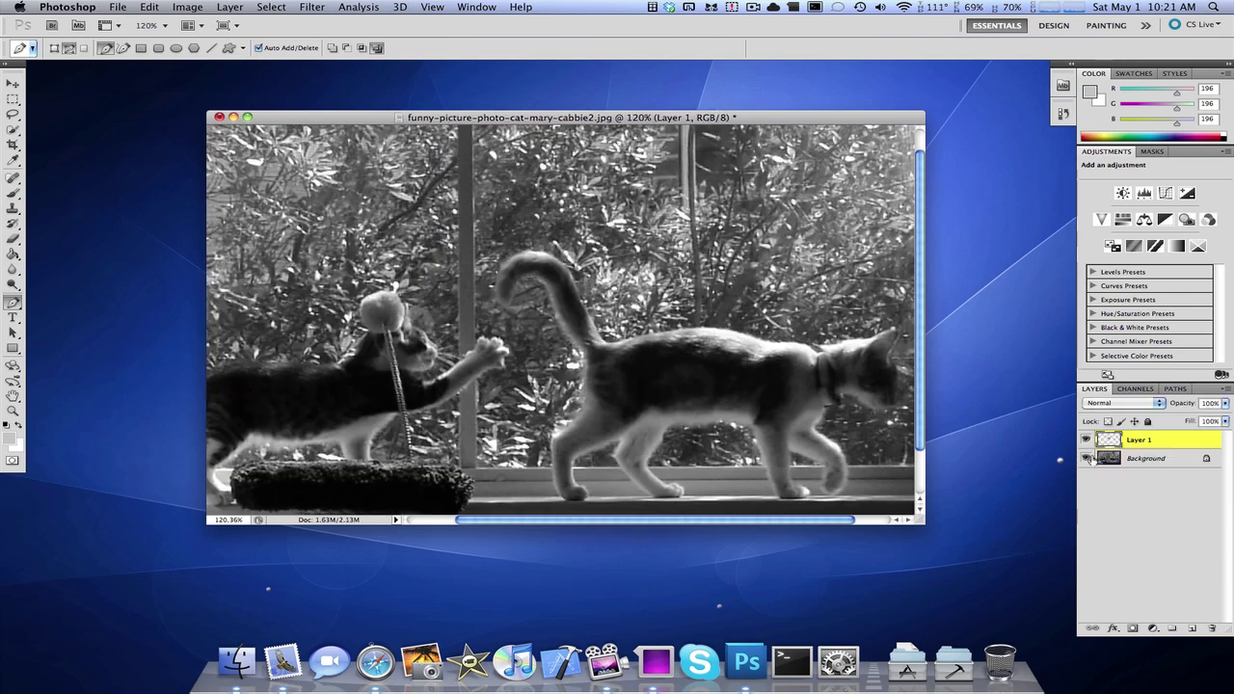
pyautogui.click(14, 85)
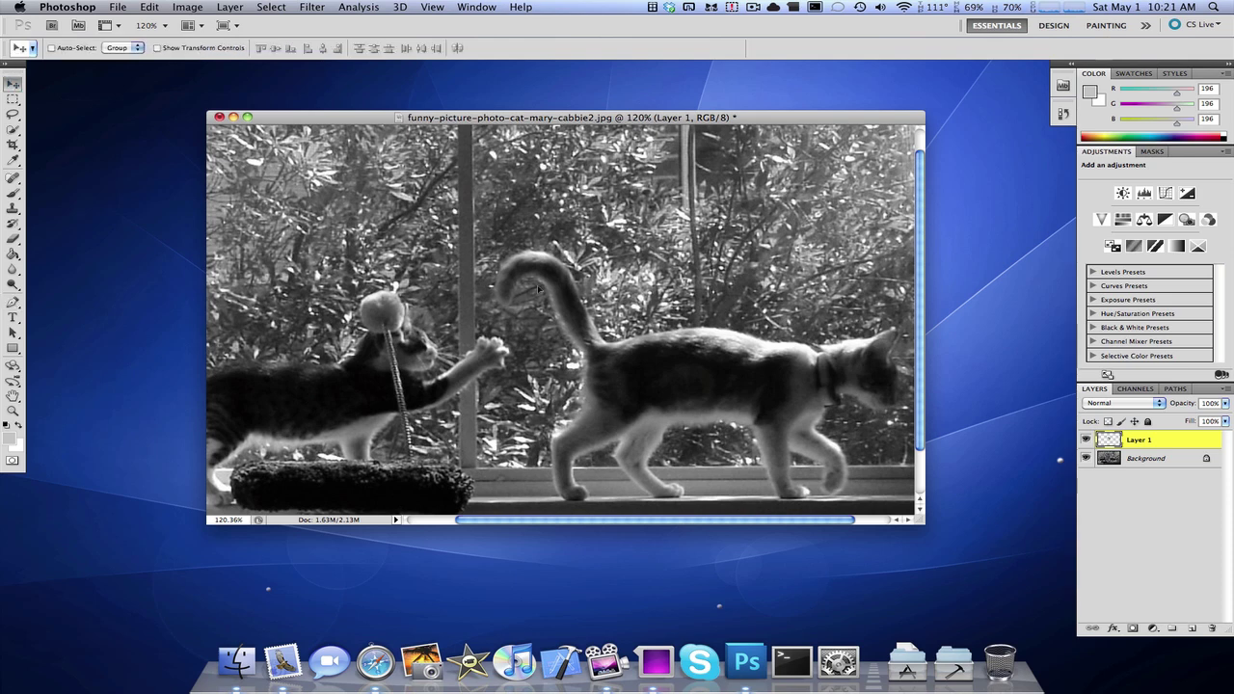
pyautogui.moveTo(539, 289); pyautogui.dragTo(874, 320)
pyautogui.press('super+z')
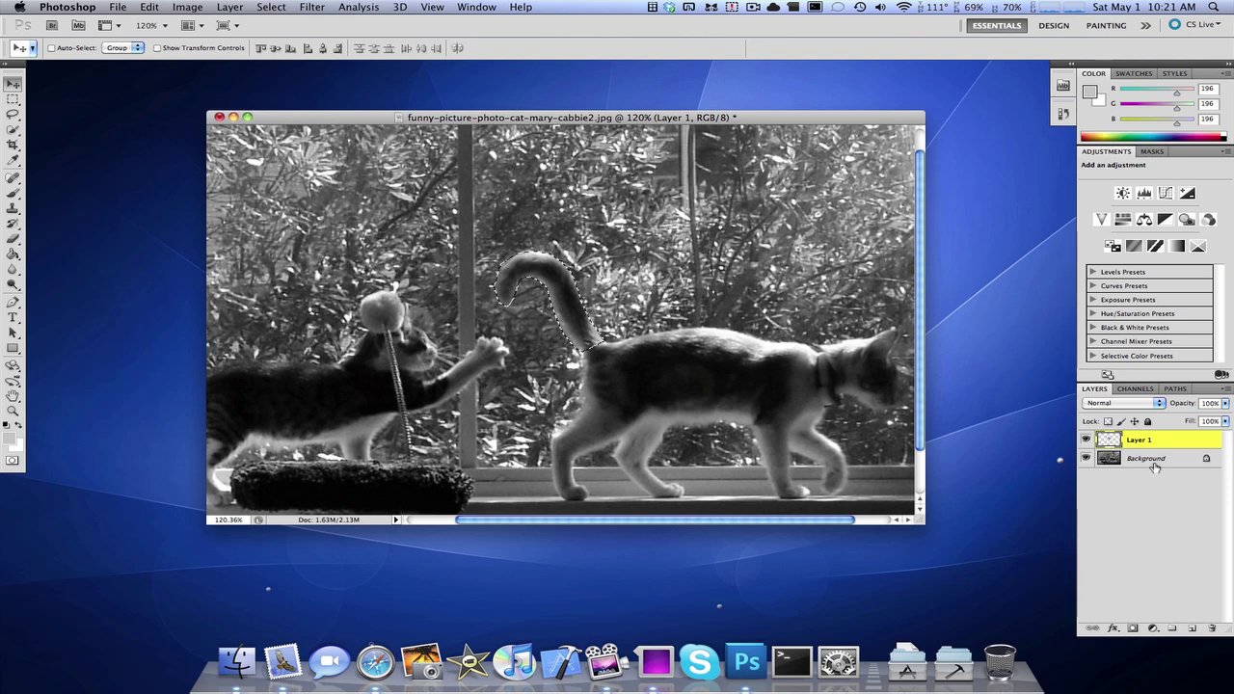
# Content-aware fill the original tail out of the Background, then reselect Layer 1 and deselect
pyautogui.click(1172, 464)
pyautogui.press('BackSpace')
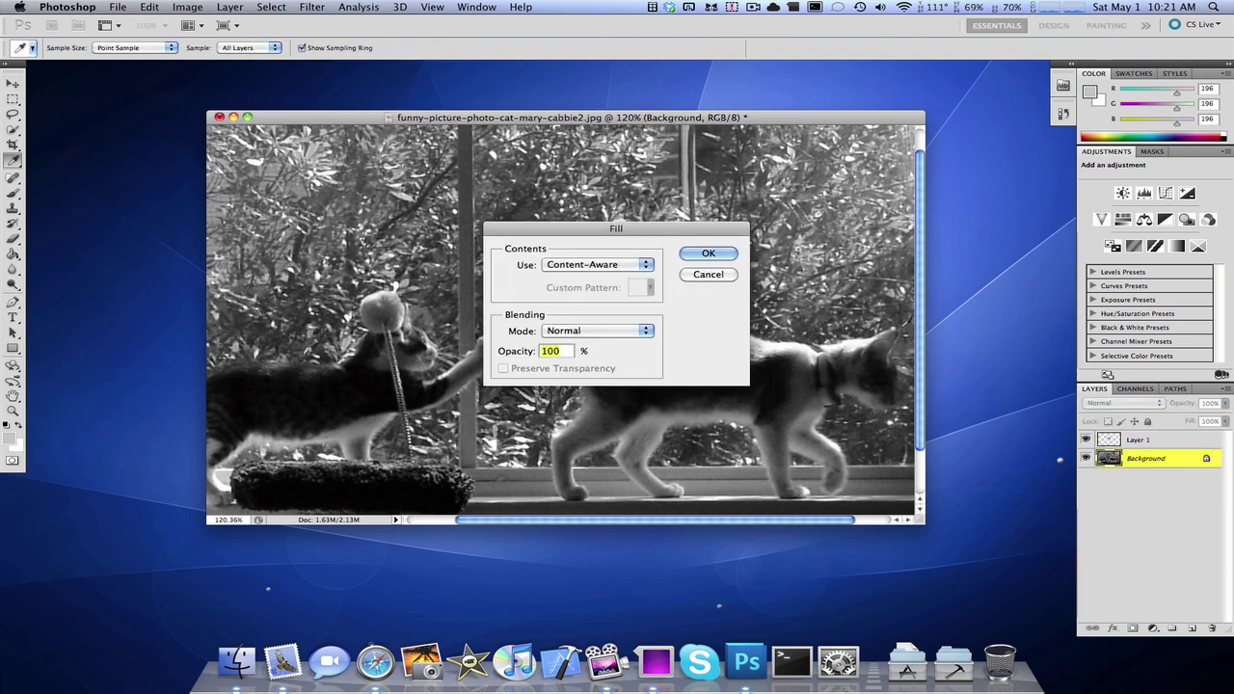
pyautogui.click(696, 253)
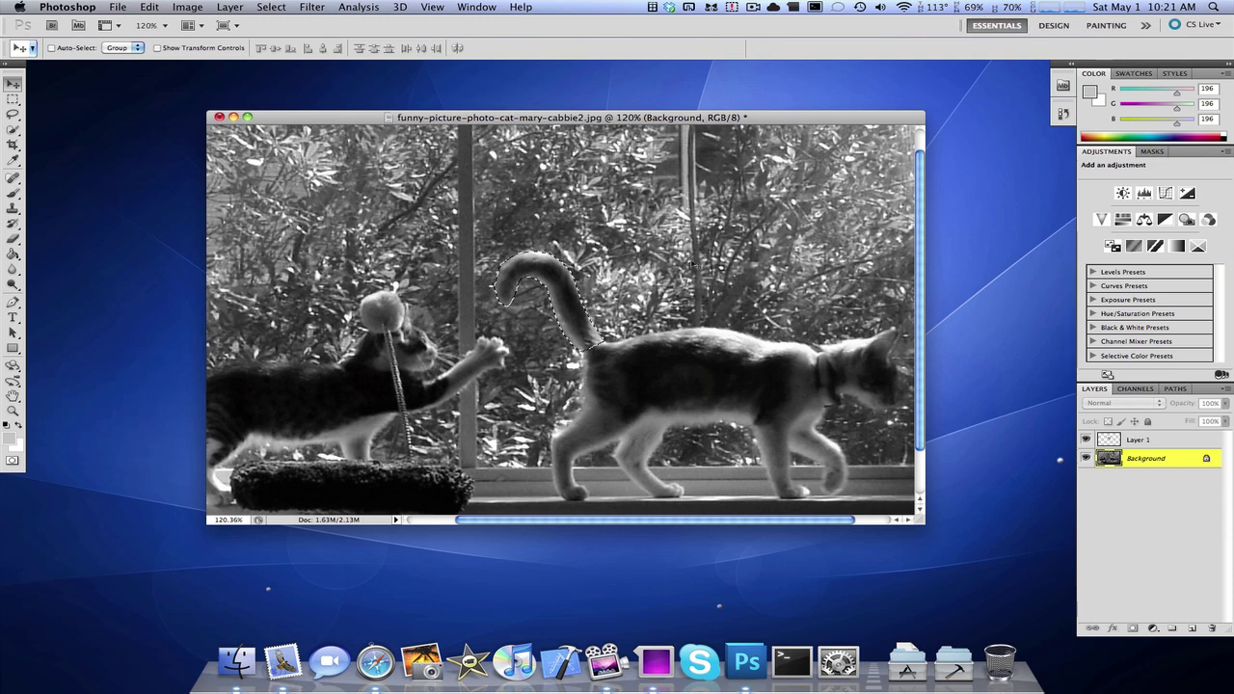
pyautogui.click(1177, 442)
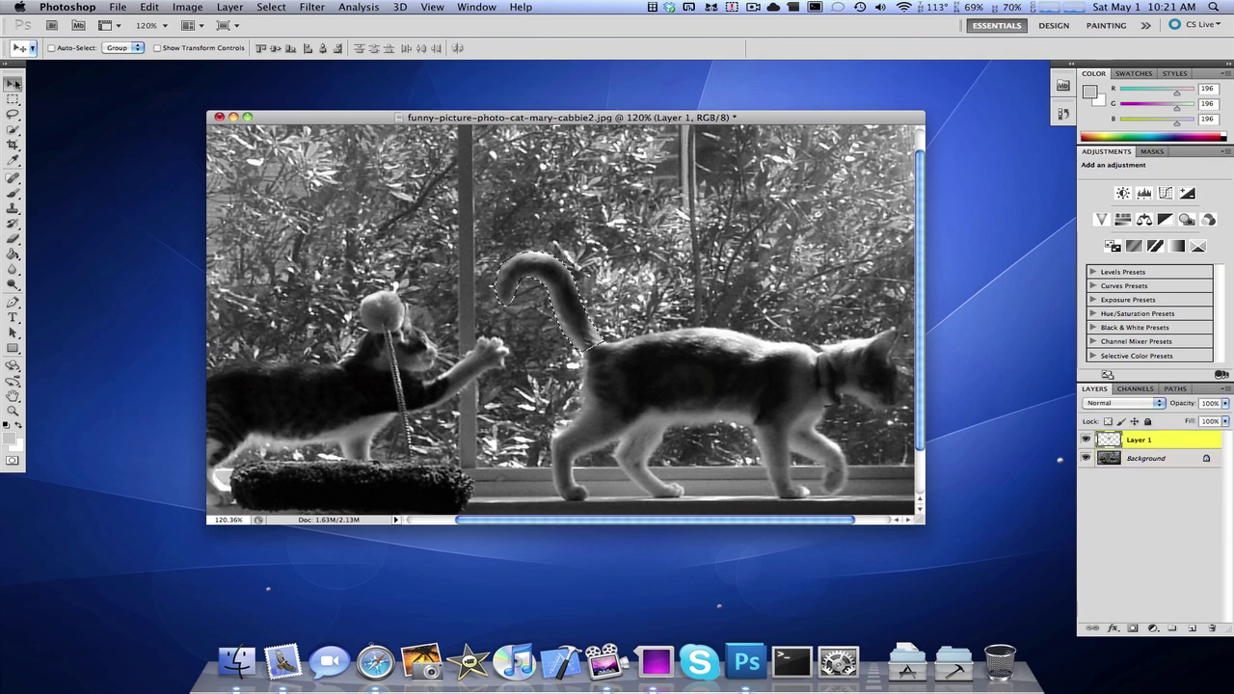
pyautogui.press('m')
pyautogui.hotkey('ctrl', 'd')
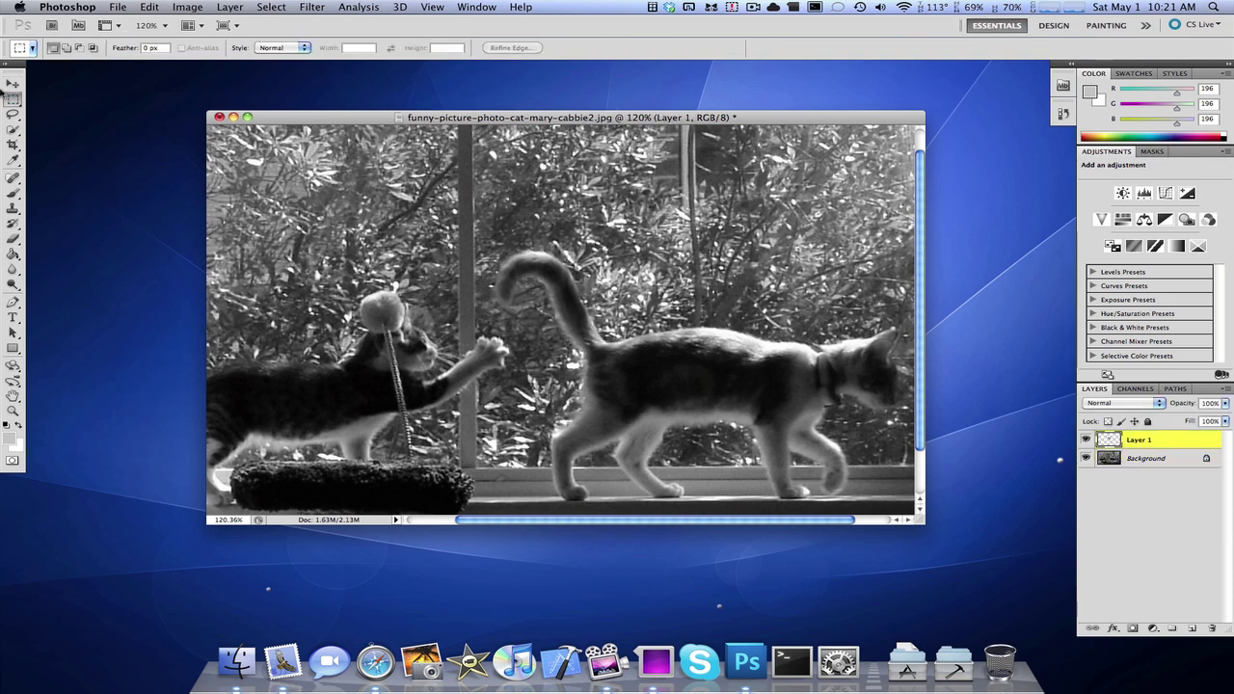
# Undo the tail layer's move so it sits back at its original spot
pyautogui.click(13, 85)
pyautogui.moveTo(571, 306); pyautogui.dragTo(427, 412)
pyautogui.scroll(1, 427, 413)
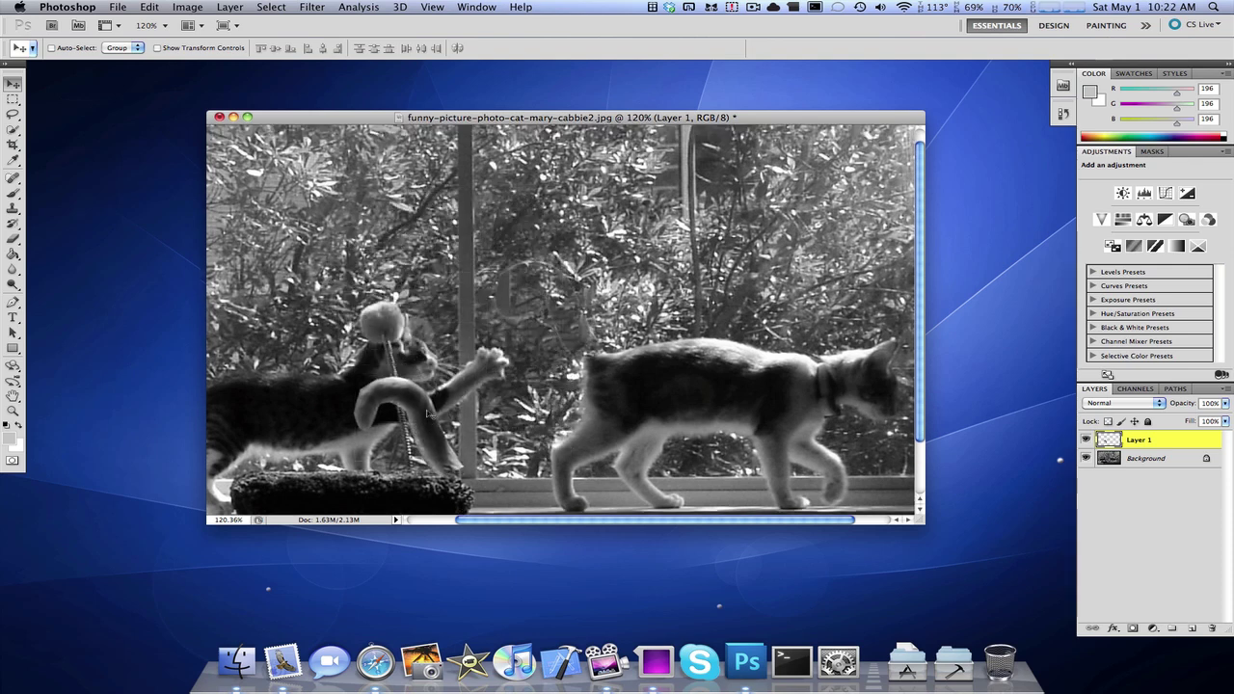
pyautogui.hotkey('ctrl', 'z')
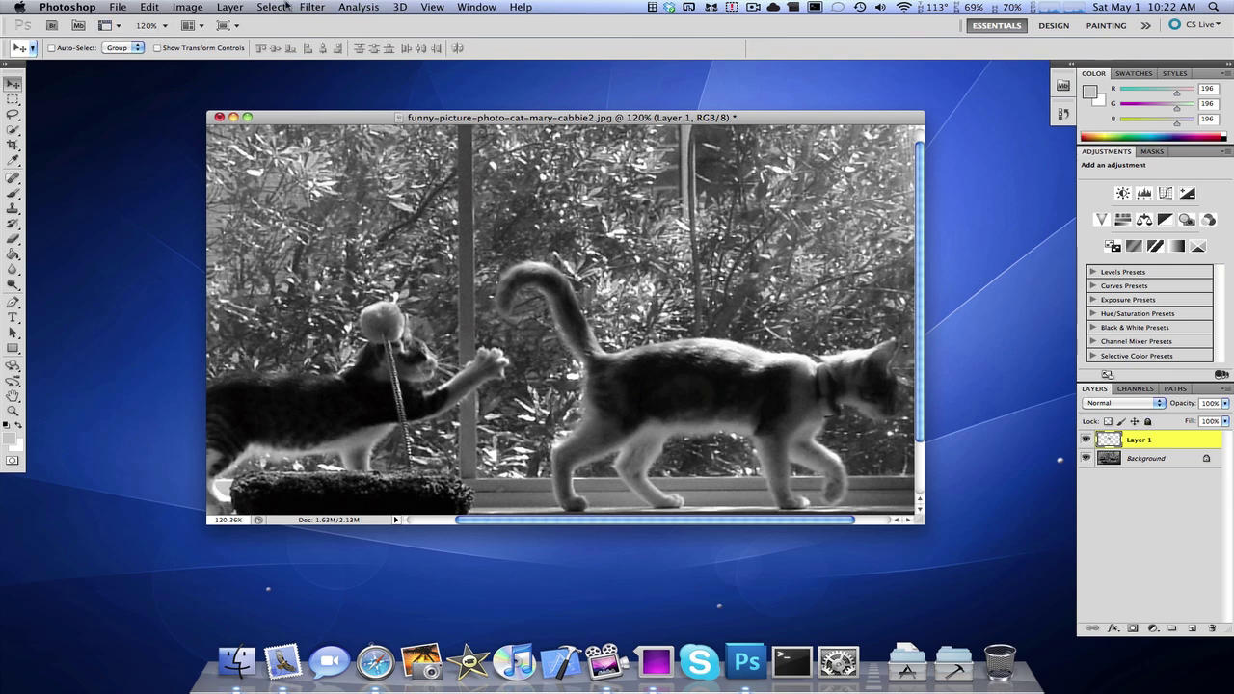
# Start Edit > Puppet Warp on the tail layer and test the mesh Expansion value
pyautogui.click(152, 8)
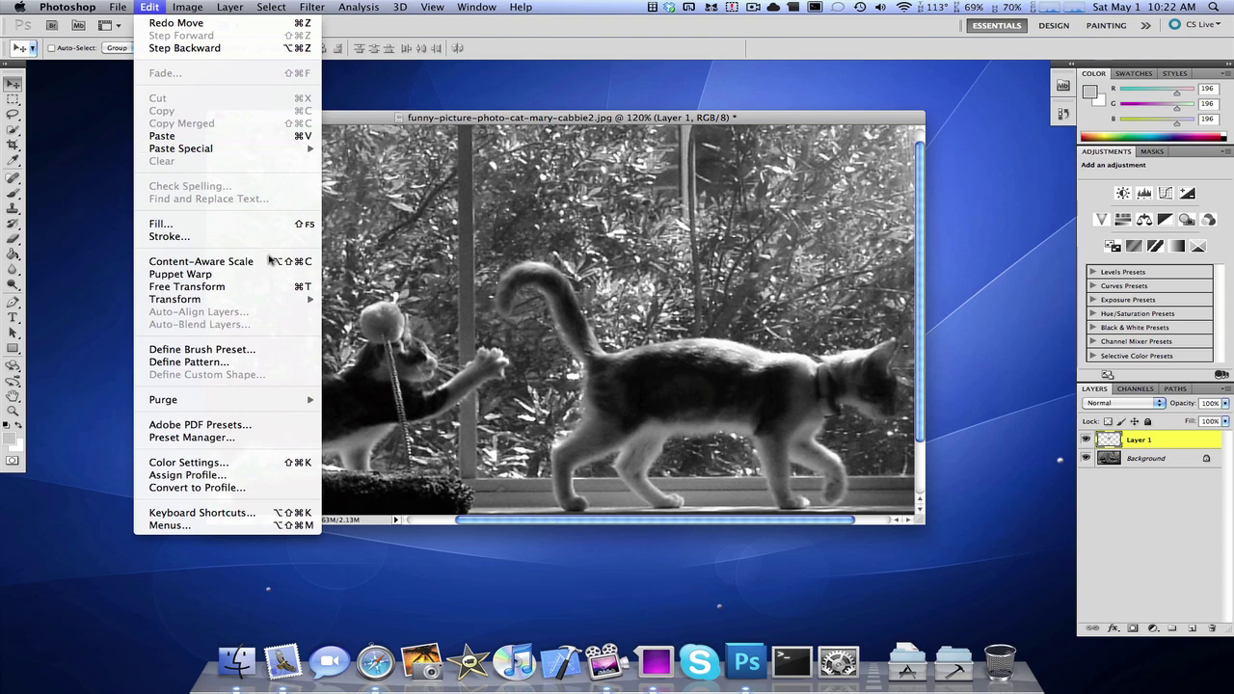
pyautogui.click(268, 275)
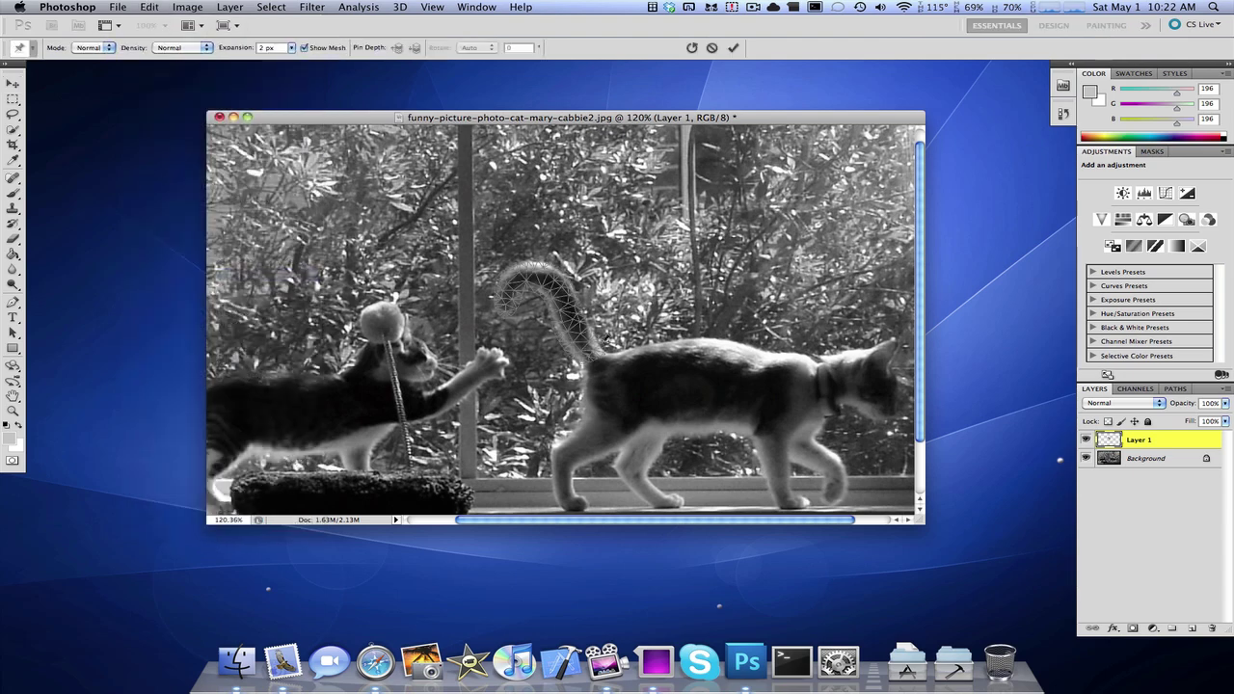
pyautogui.scroll(3, 613, 359)
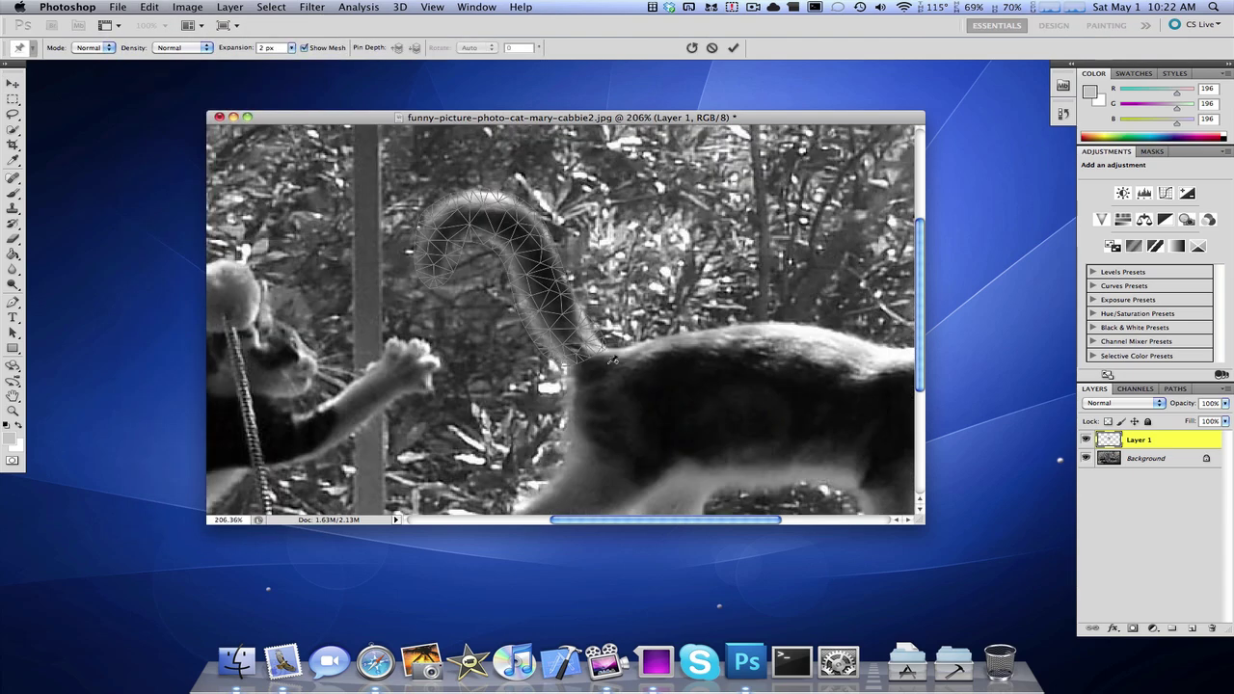
pyautogui.scroll(-3, 613, 359)
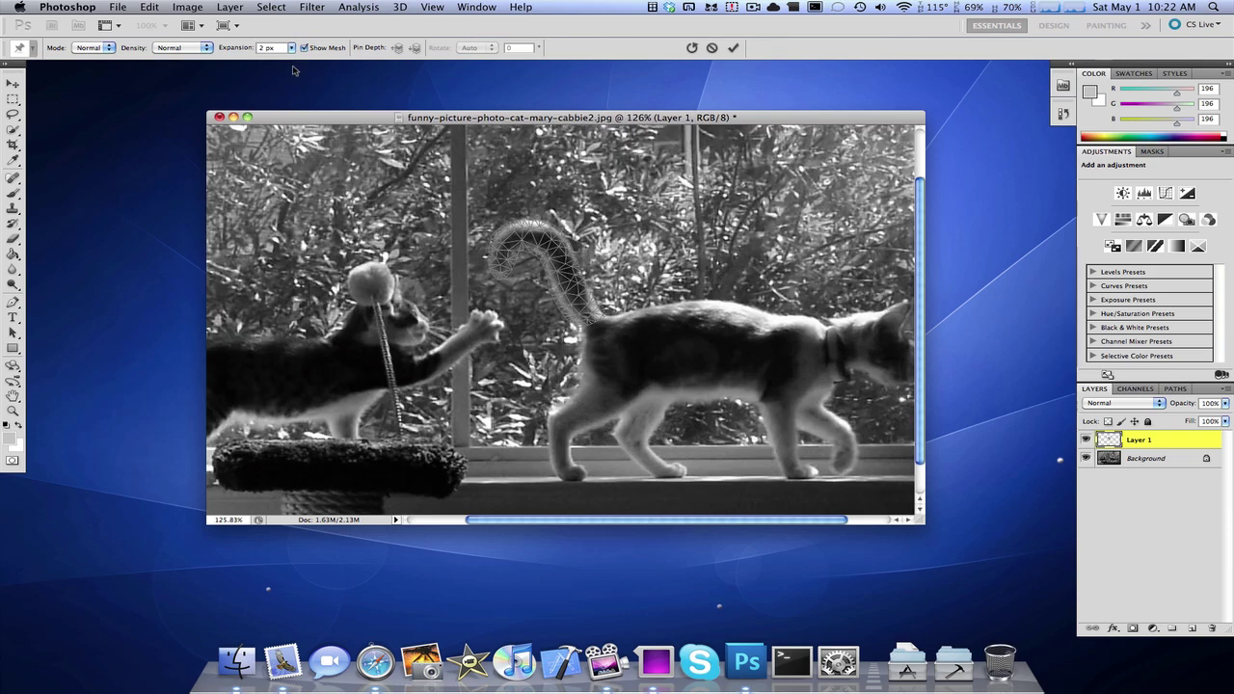
pyautogui.click(291, 50)
pyautogui.moveTo(293, 62)
pyautogui.mouseDown()
pyautogui.moveTo(319, 61)
pyautogui.moveTo(294, 62)
pyautogui.mouseUp()
# Switch the Puppet Warp mesh Density to More Points, then back to Normal
pyautogui.click(207, 48)
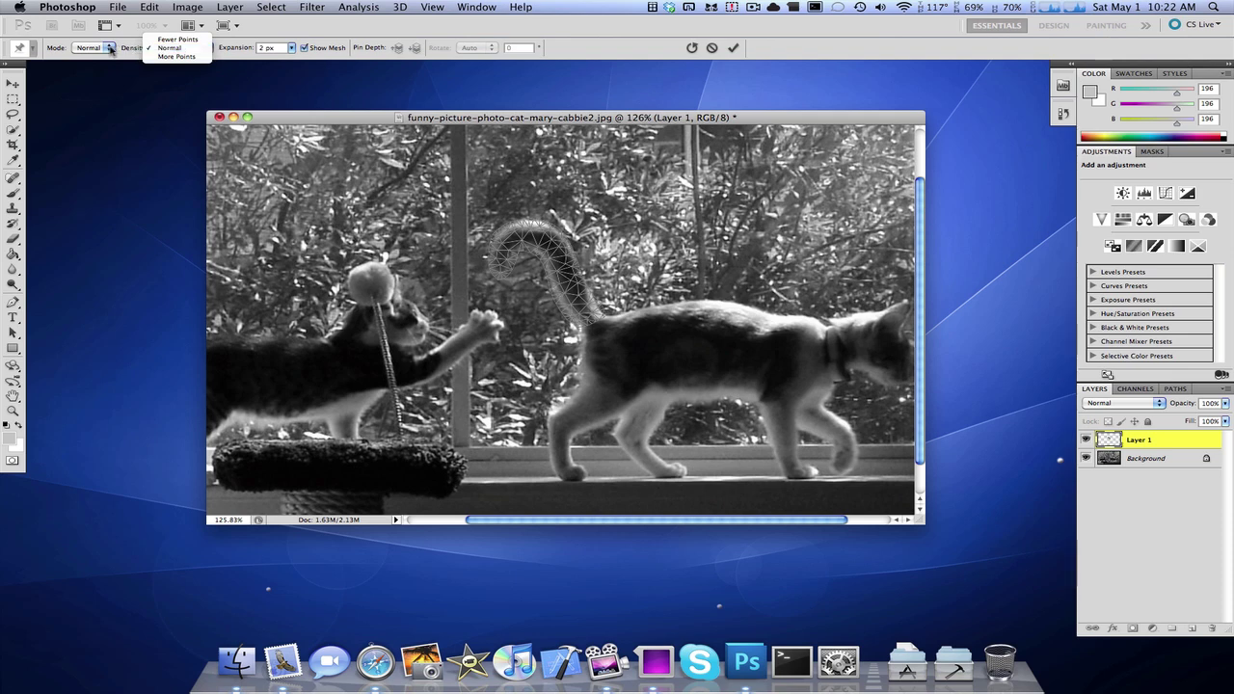
pyautogui.click(176, 55)
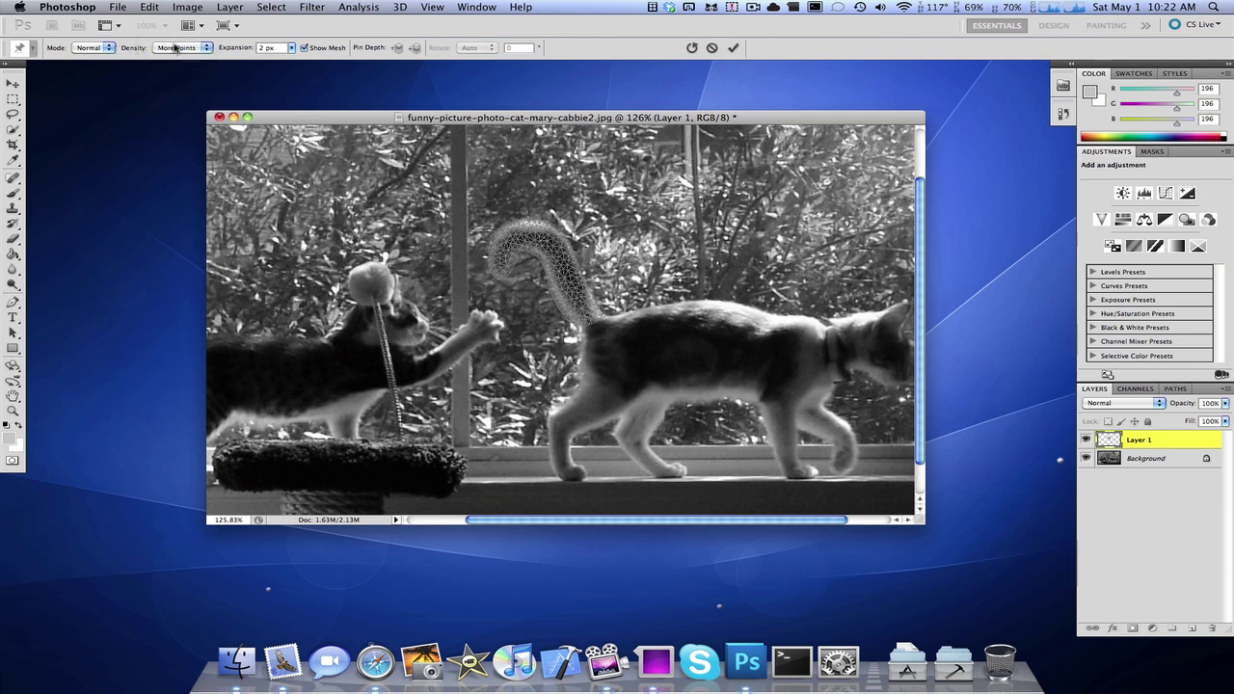
pyautogui.click(176, 47)
pyautogui.click(176, 36)
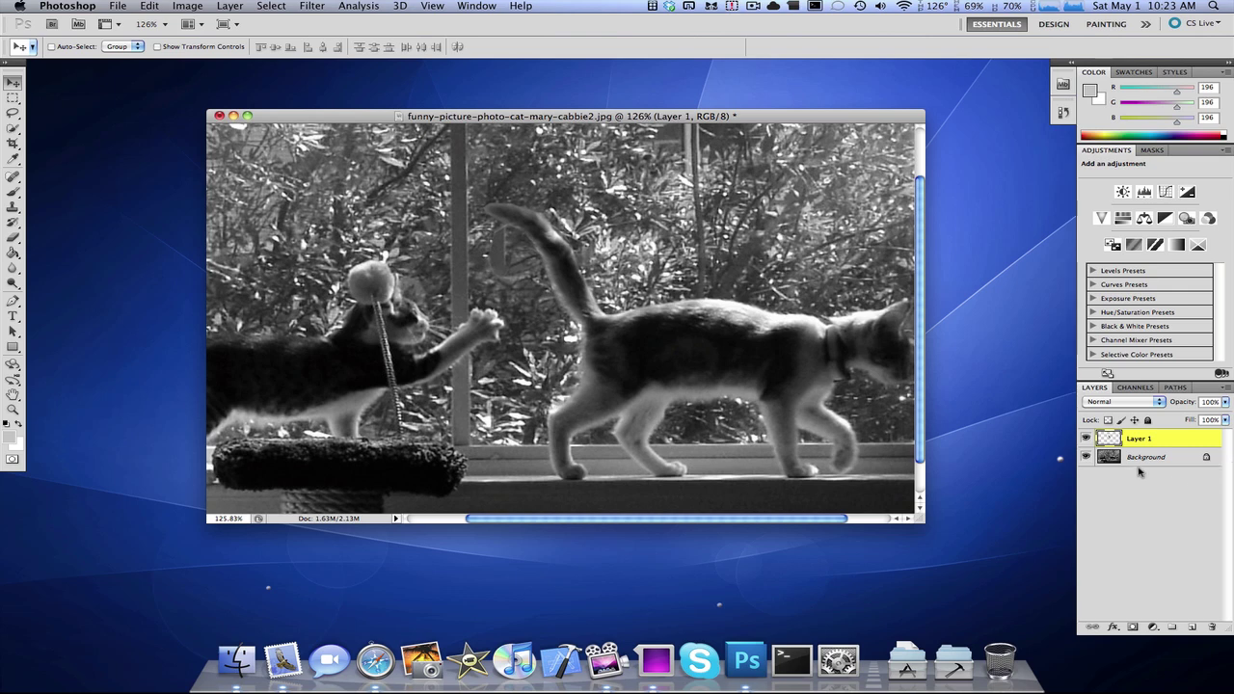
# With Layer 1 hidden, lasso the old tail on Background, content-aware fill it, then reshow Layer 1
pyautogui.click(1086, 439)
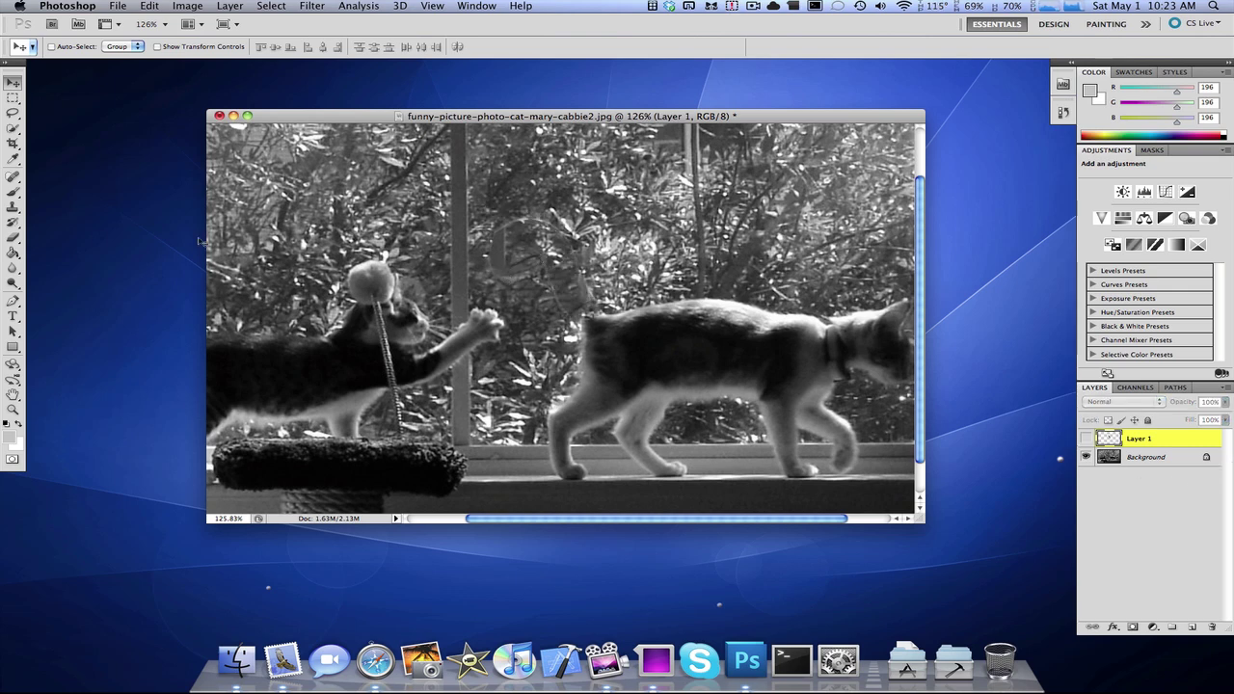
pyautogui.click(1171, 459)
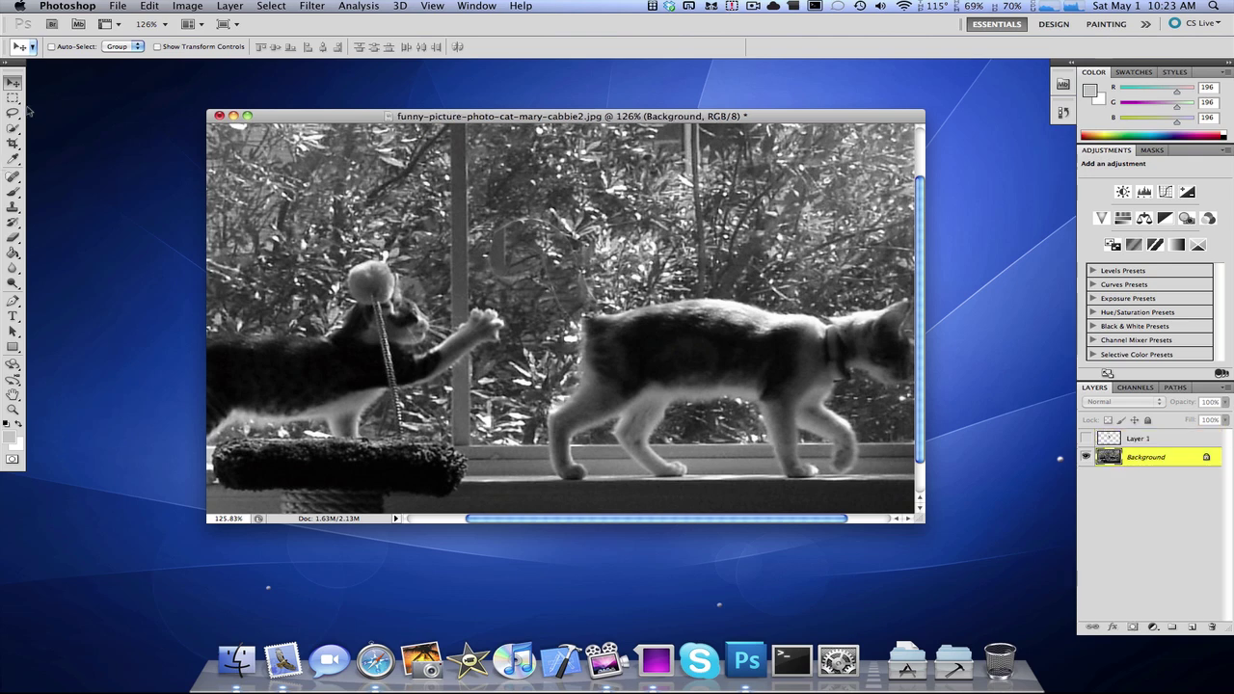
pyautogui.click(13, 112)
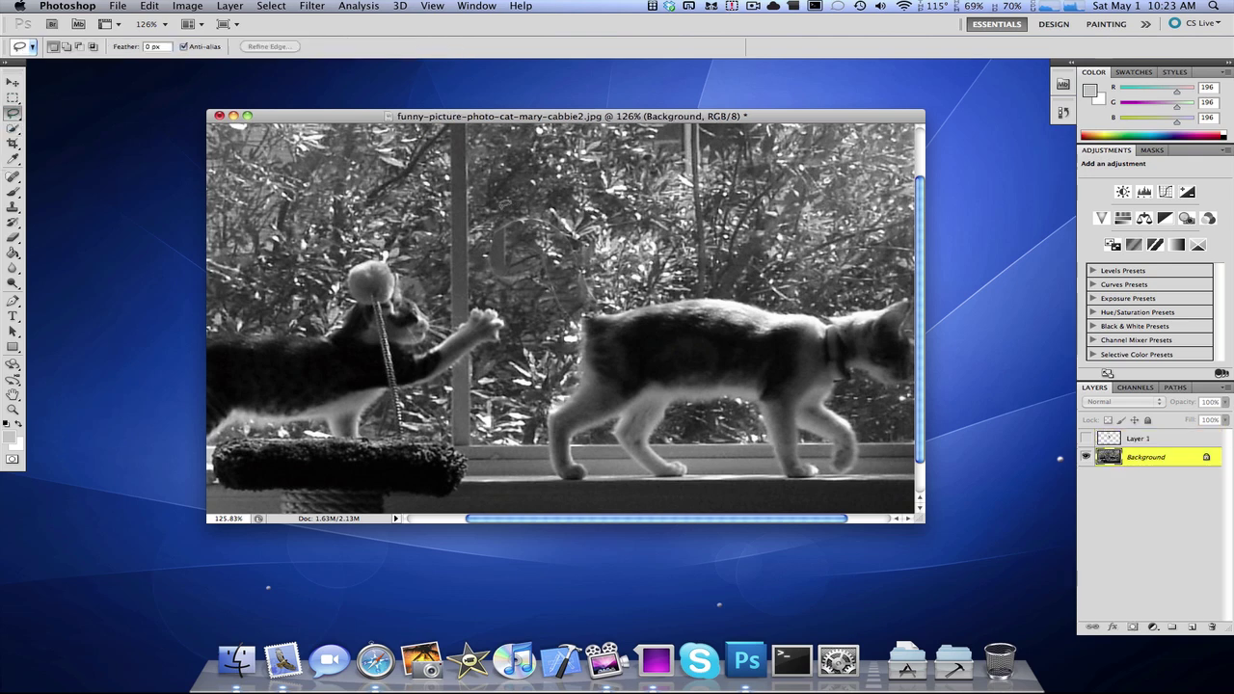
pyautogui.moveTo(506, 202)
pyautogui.mouseDown()
pyautogui.moveTo(483, 223)
pyautogui.moveTo(485, 275)
pyautogui.moveTo(528, 281)
pyautogui.moveTo(577, 328)
pyautogui.moveTo(585, 310)
pyautogui.moveTo(610, 306)
pyautogui.moveTo(615, 281)
pyautogui.moveTo(530, 210)
pyautogui.moveTo(488, 211)
pyautogui.mouseUp()
pyautogui.hotkey('shift', 'BackSpace')
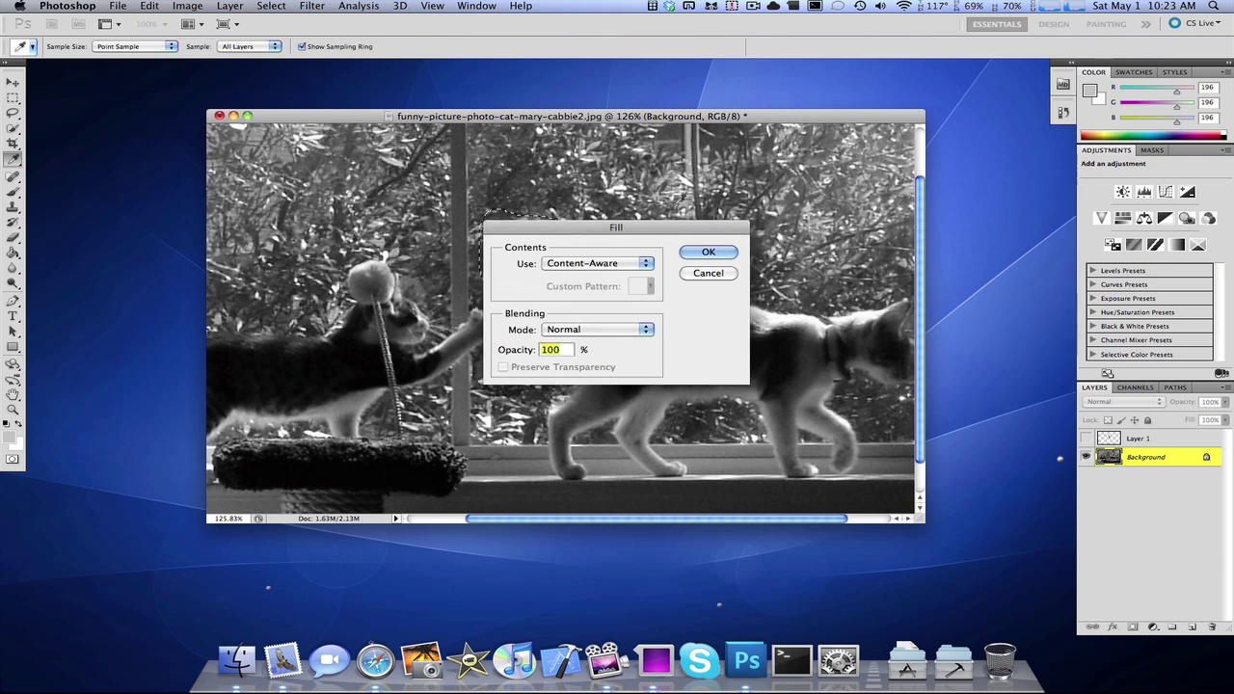
pyautogui.click(707, 252)
pyautogui.press('super+d')
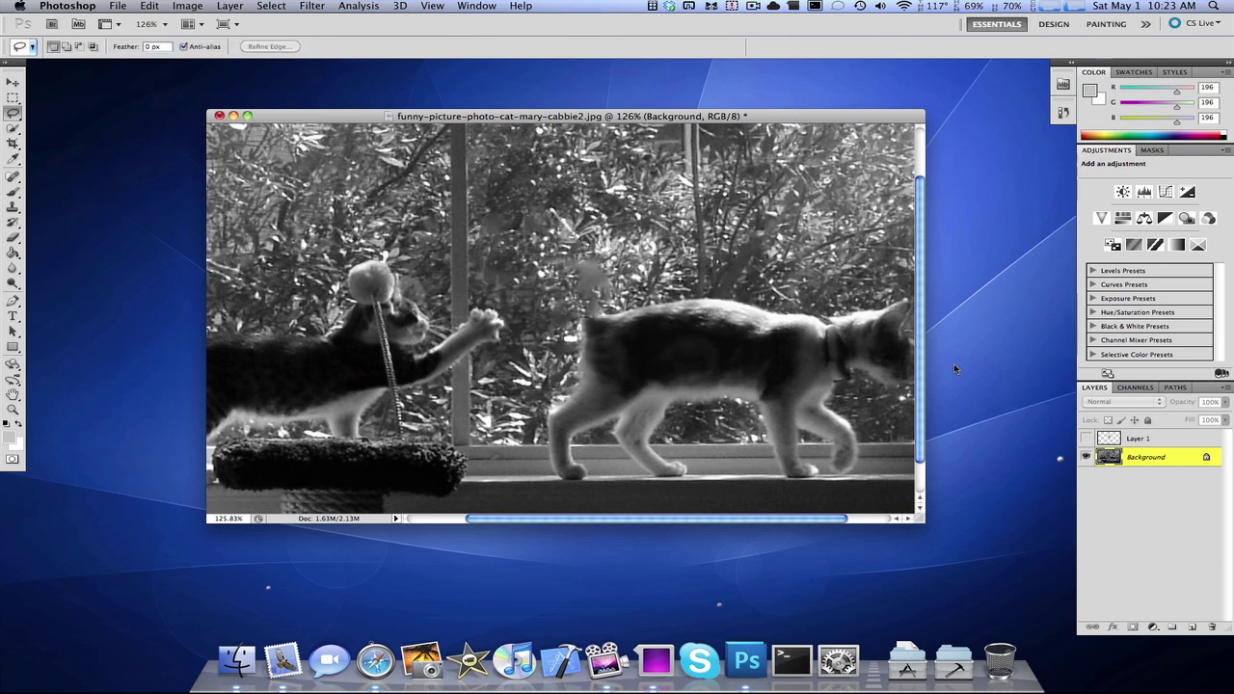
pyautogui.click(1086, 438)
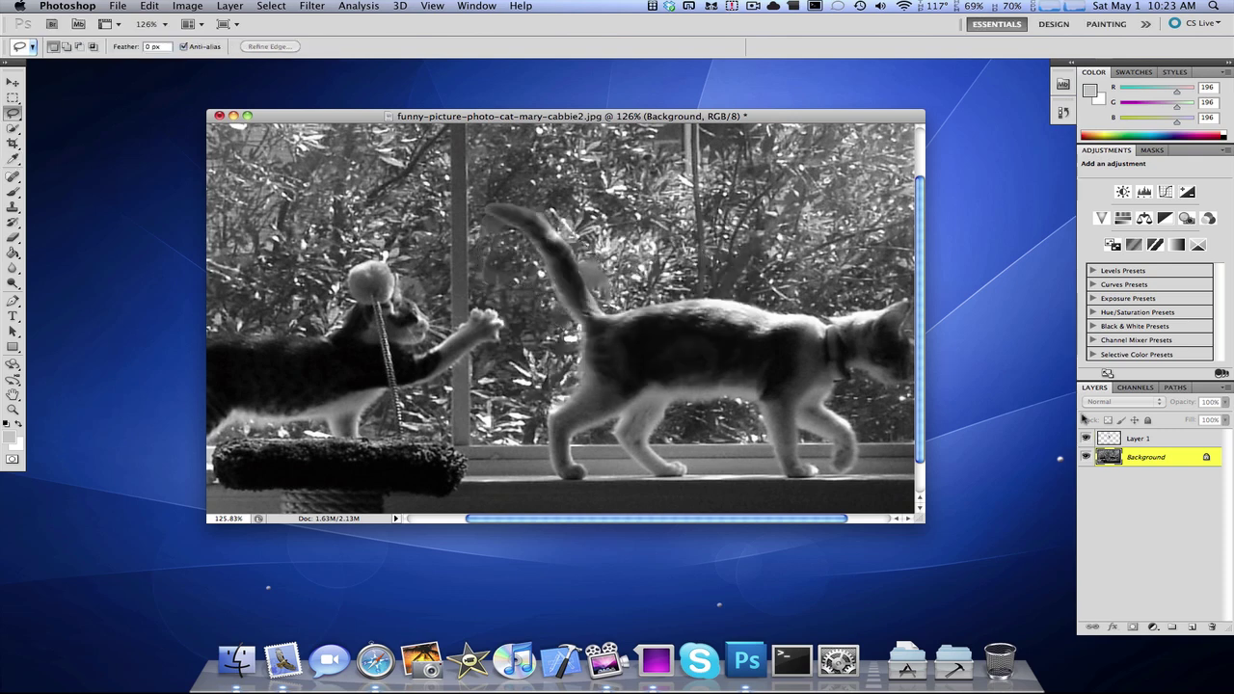
# Open funny-picture-photo-cat-mary-cabbie2 2.jpg from Finder and position the edited photo's window beside it
pyautogui.click(1017, 309)
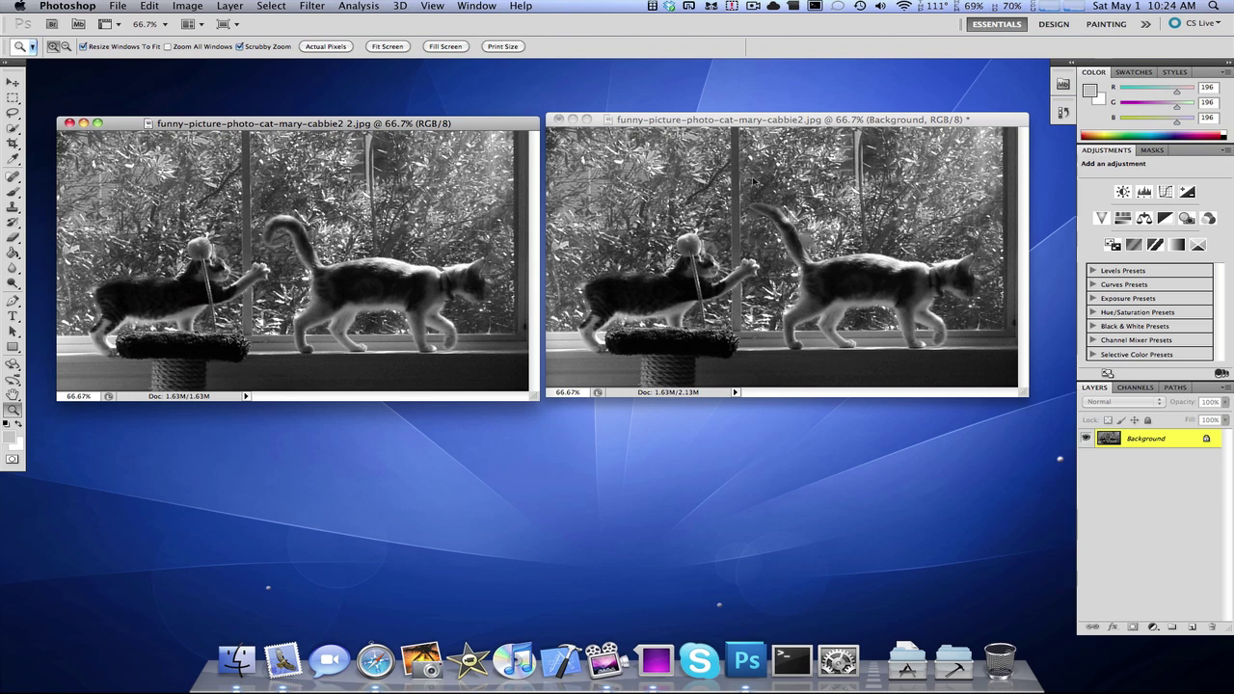
pyautogui.click(645, 123)
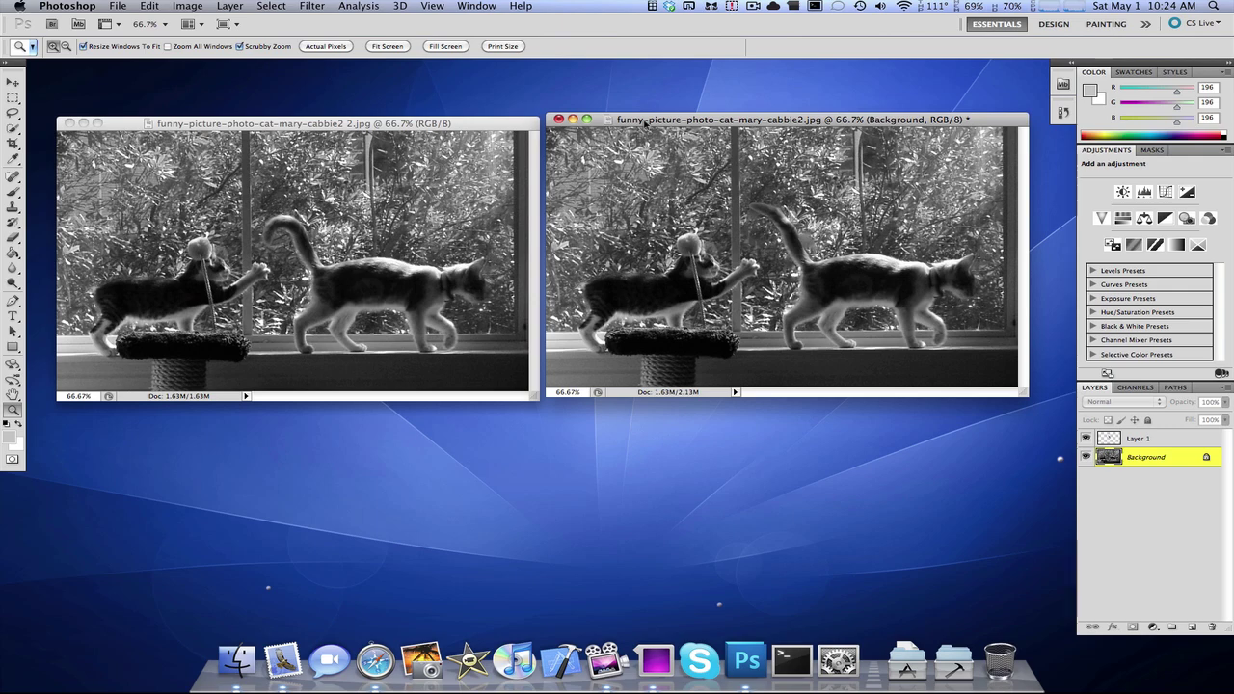
pyautogui.moveTo(644, 123); pyautogui.dragTo(644, 129)
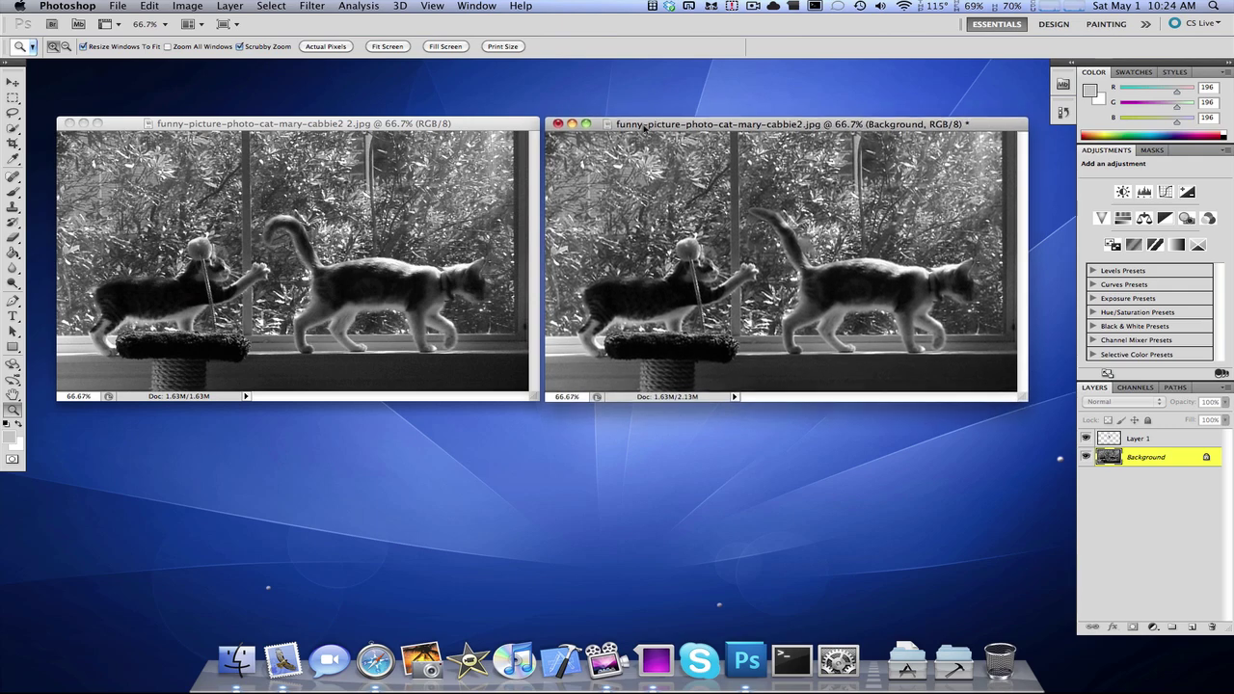